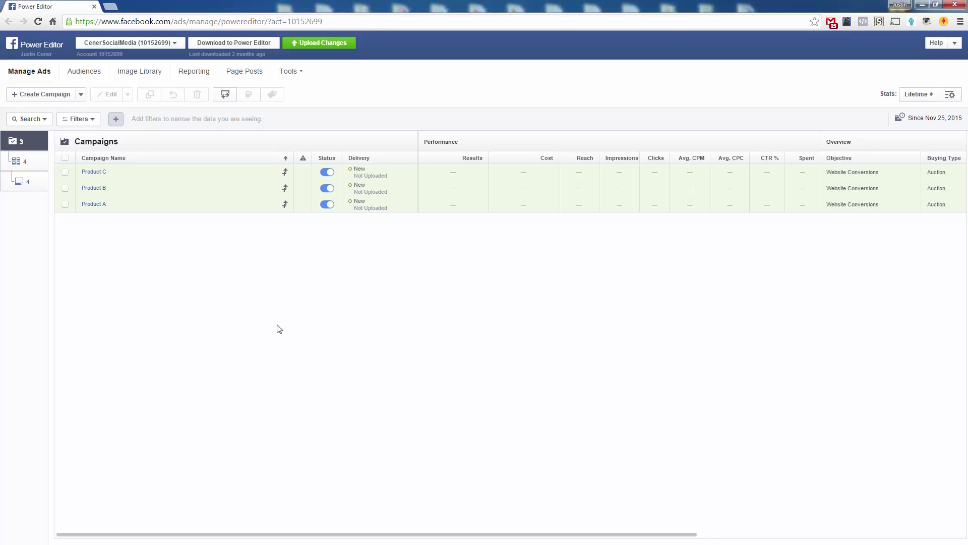
Step: Select Product A, browse its ad sets and Interest Group A's ads, then return to ad sets
click(145, 204)
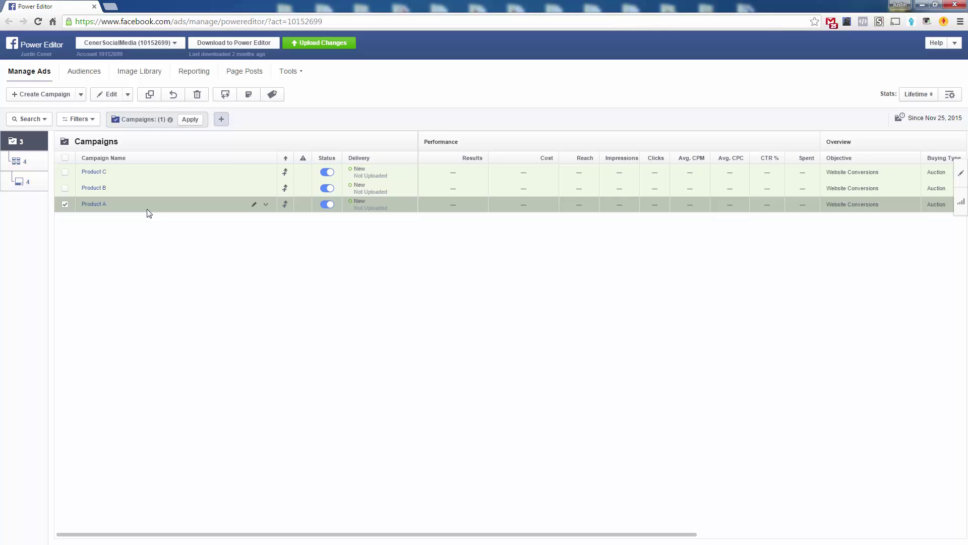
click(101, 204)
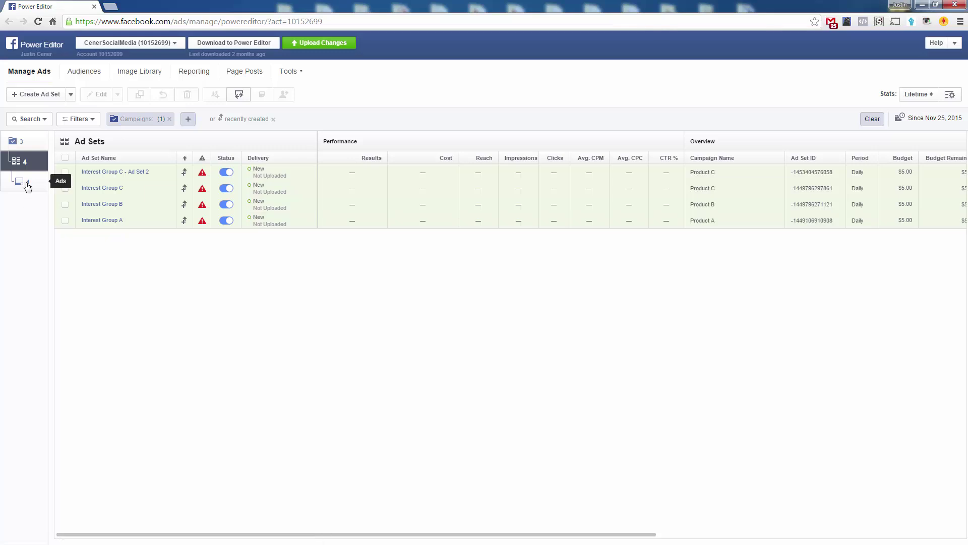
click(106, 220)
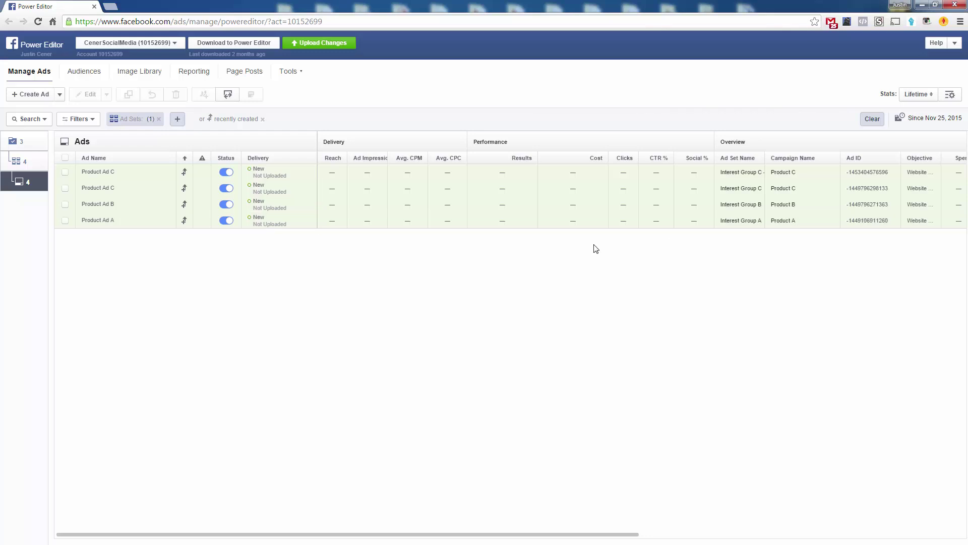
click(19, 166)
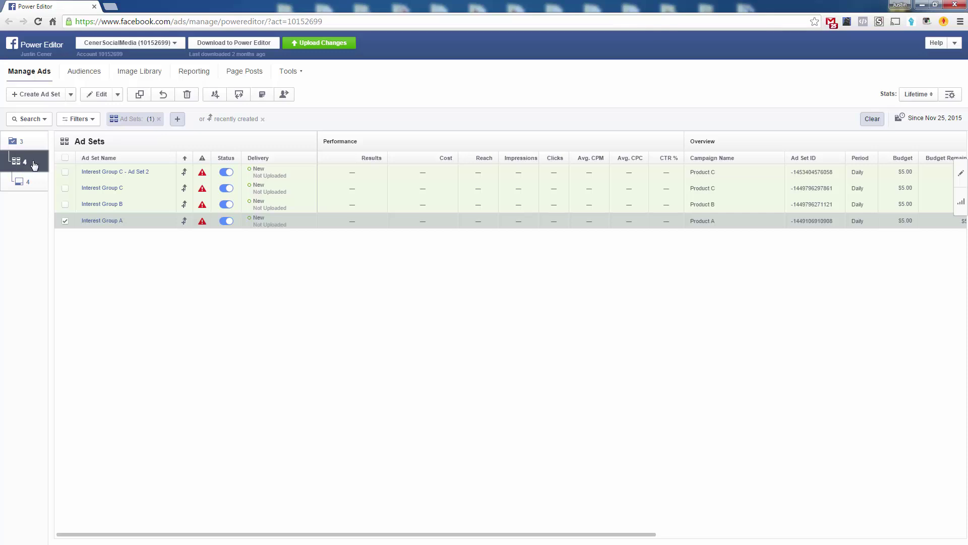
Step: Start a new ad set, dismiss the Instagram banner and choose the Product A campaign
click(47, 95)
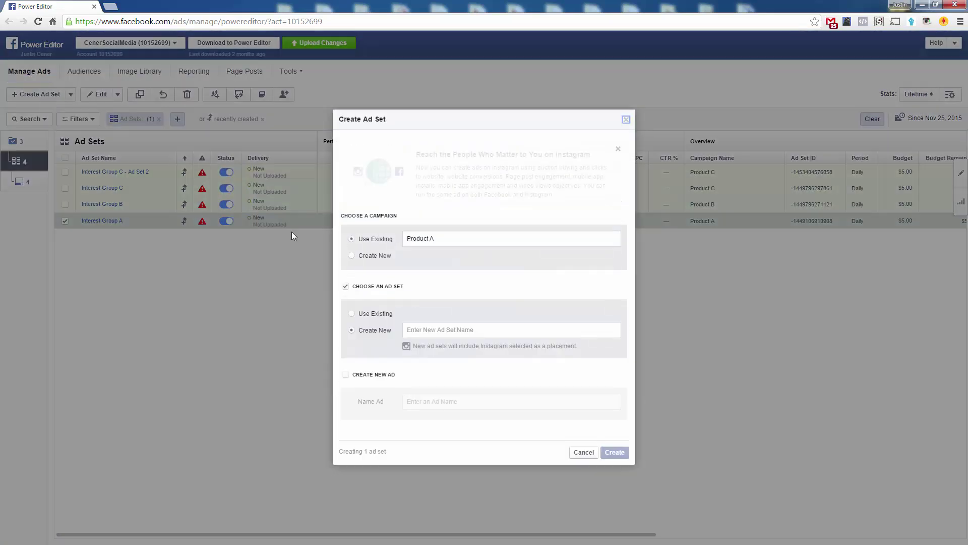
click(617, 149)
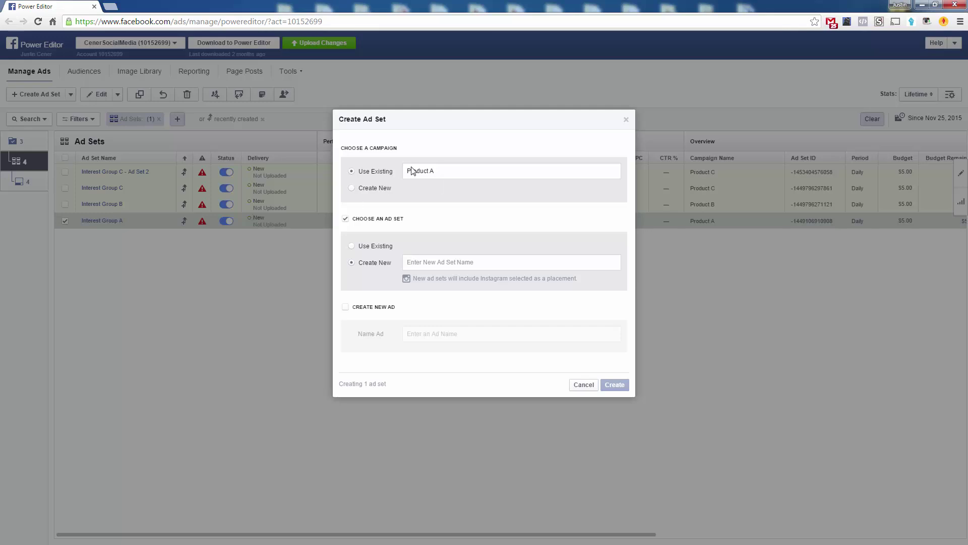
click(445, 172)
key(BackSpace)
text(Product A)
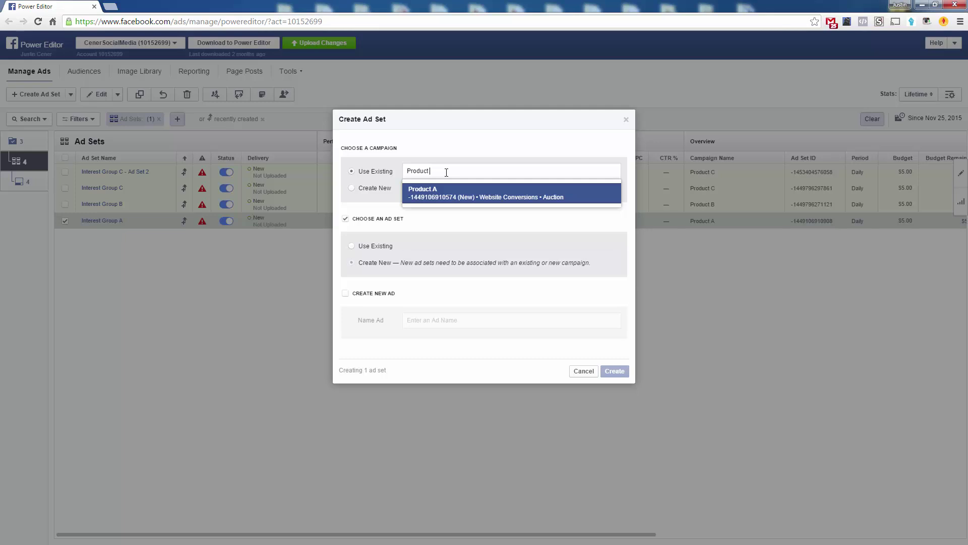
key(BackSpace)
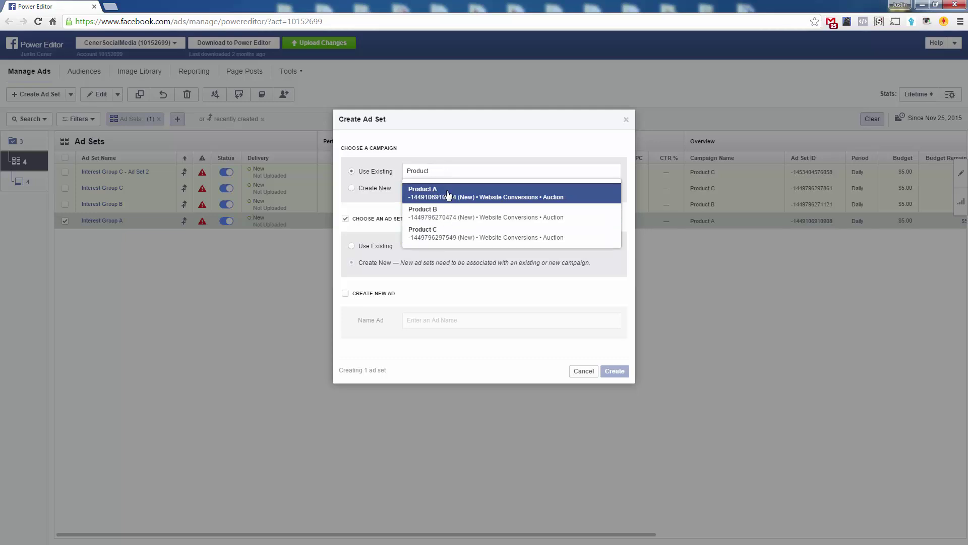
click(447, 194)
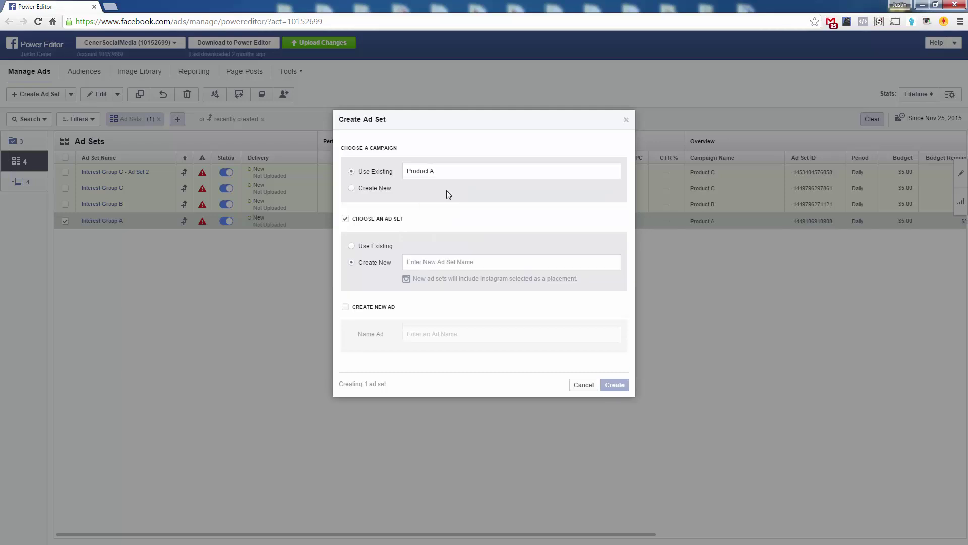
Step: Name the ad set and a new ad both 'Interest Group #2' and create them
click(438, 262)
text(Interest Group #2)
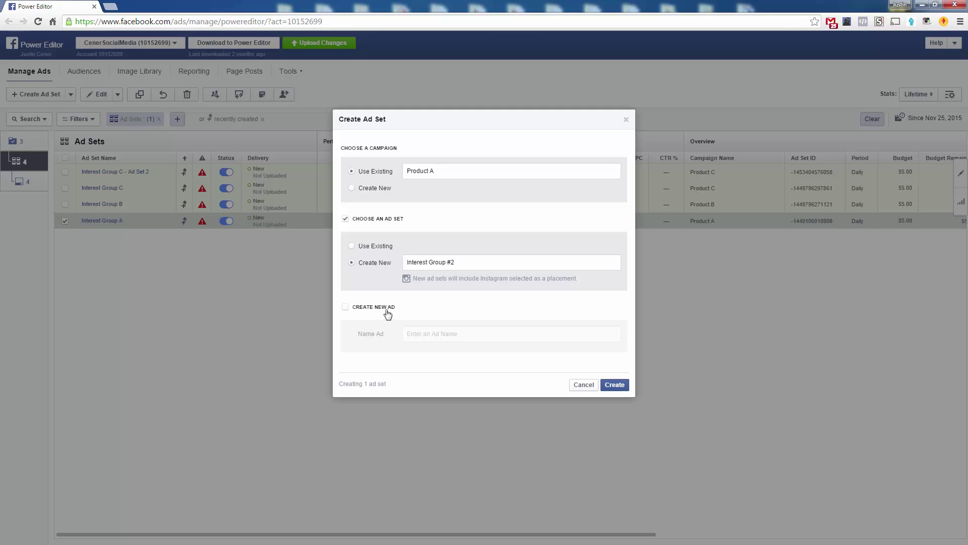
click(388, 313)
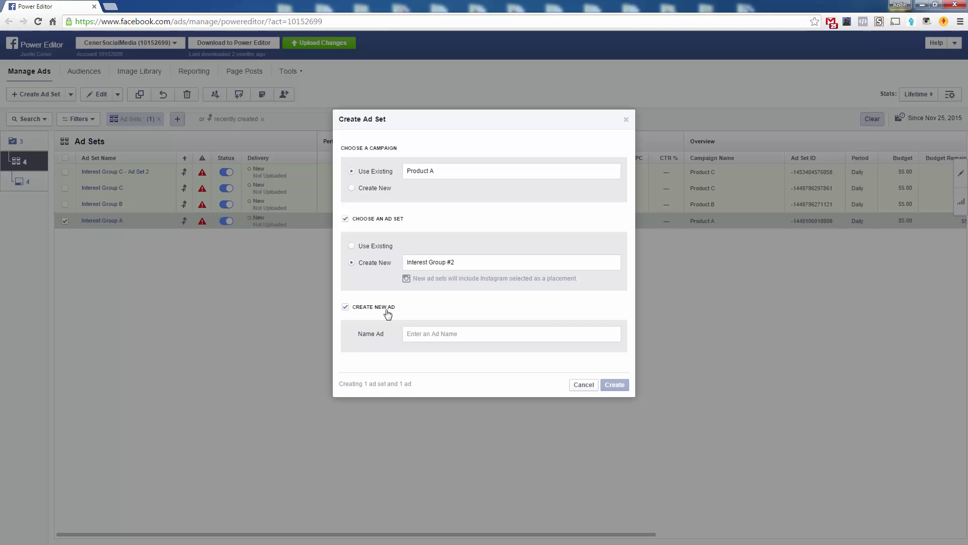
drag(460, 264, 343, 267)
key(ctrl+c)
click(428, 335)
key(ctrl+v)
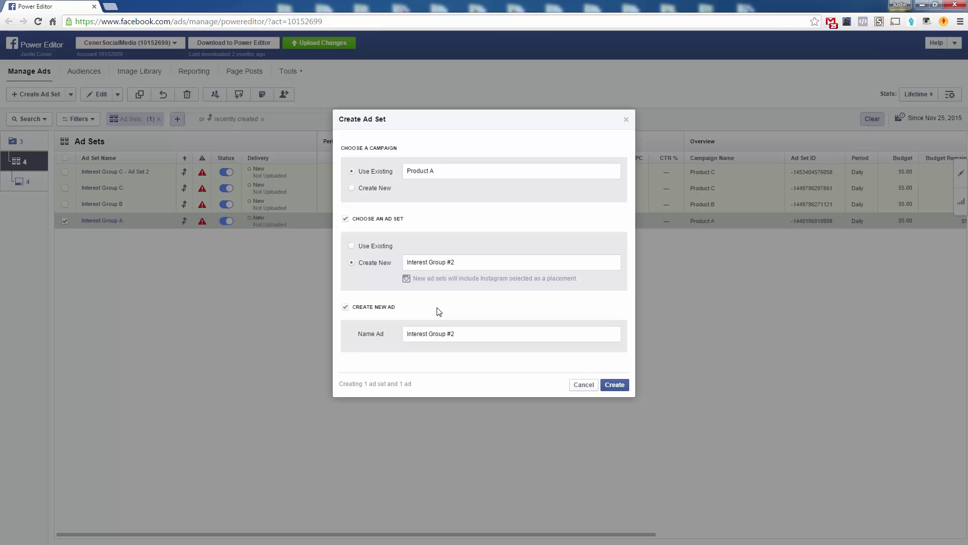
click(616, 390)
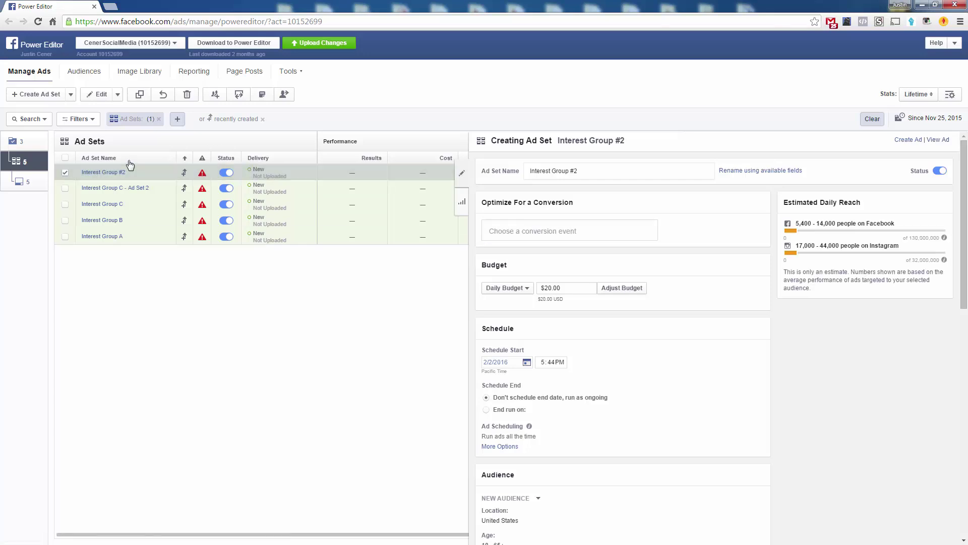
Step: Clear the filters, list all ad sets sorted by Campaign Name, and select Interest Group #2
click(262, 119)
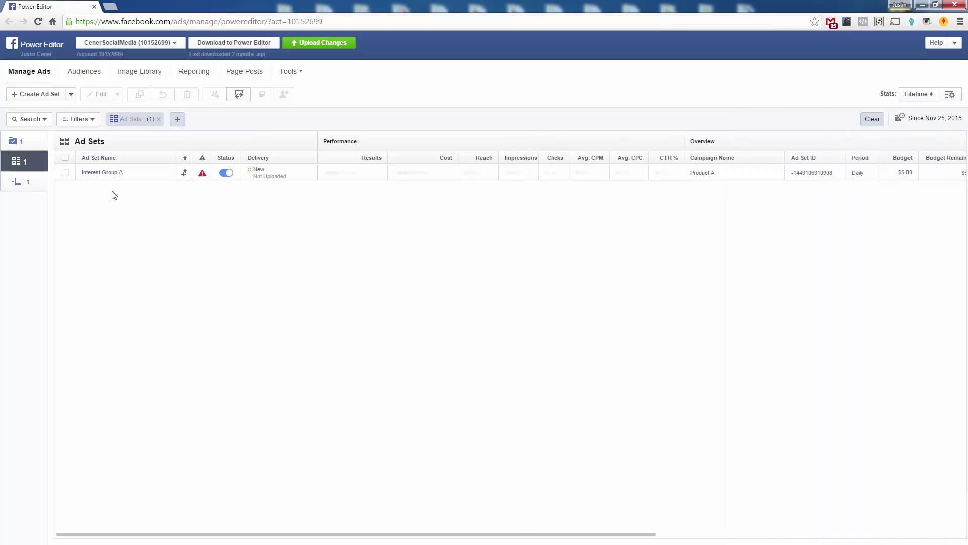
click(134, 172)
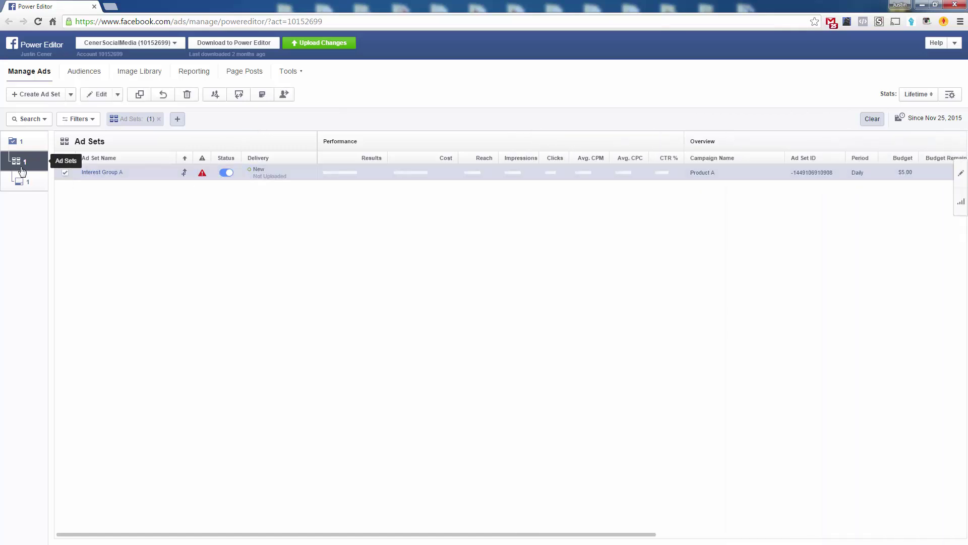
click(25, 150)
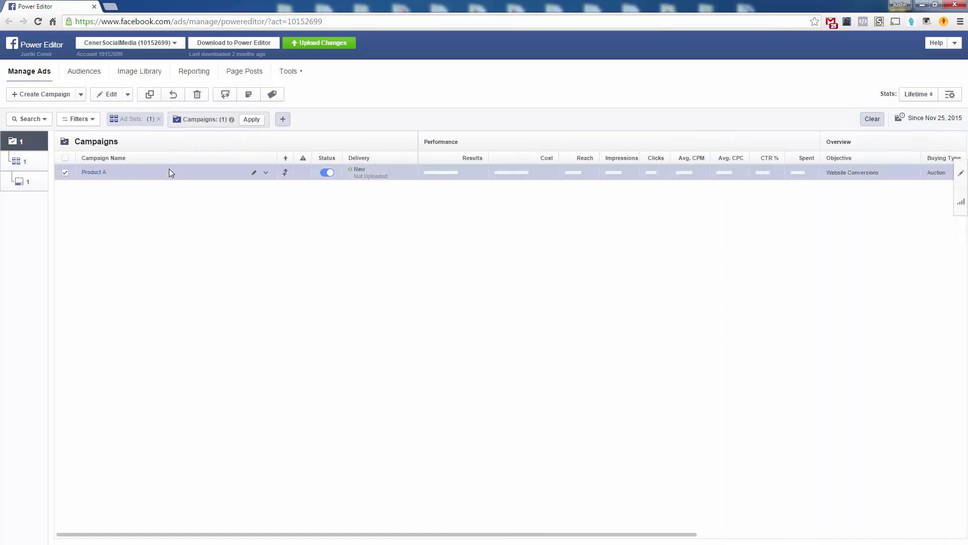
click(251, 120)
click(231, 119)
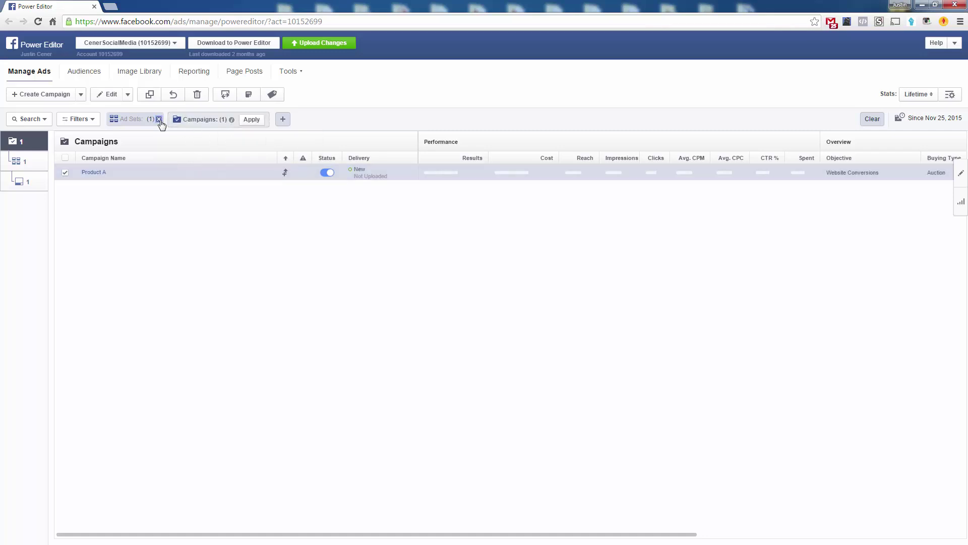
click(159, 119)
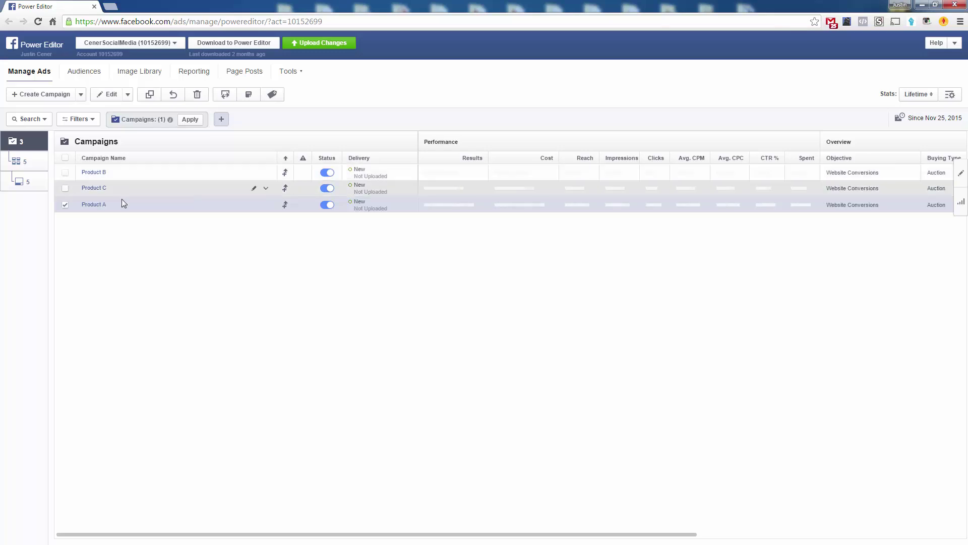
click(45, 168)
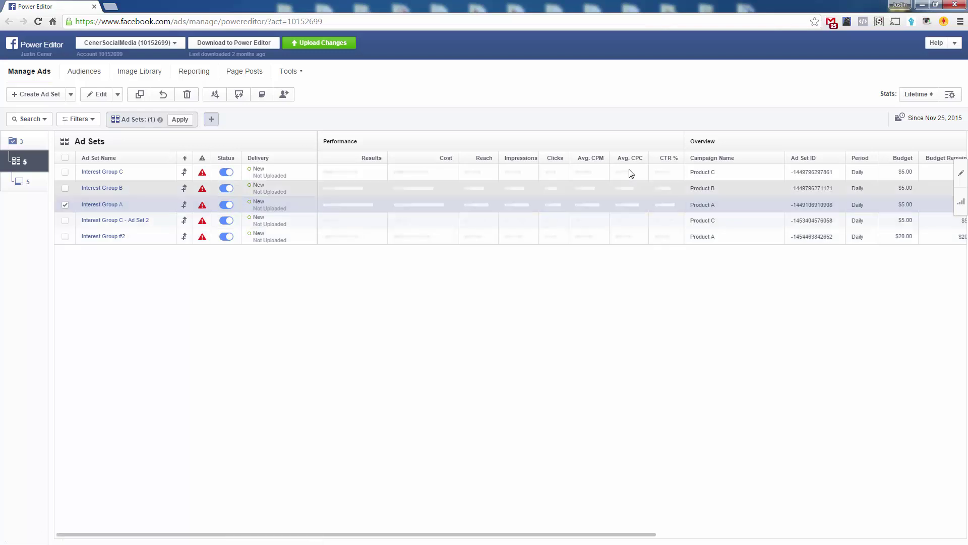
click(713, 159)
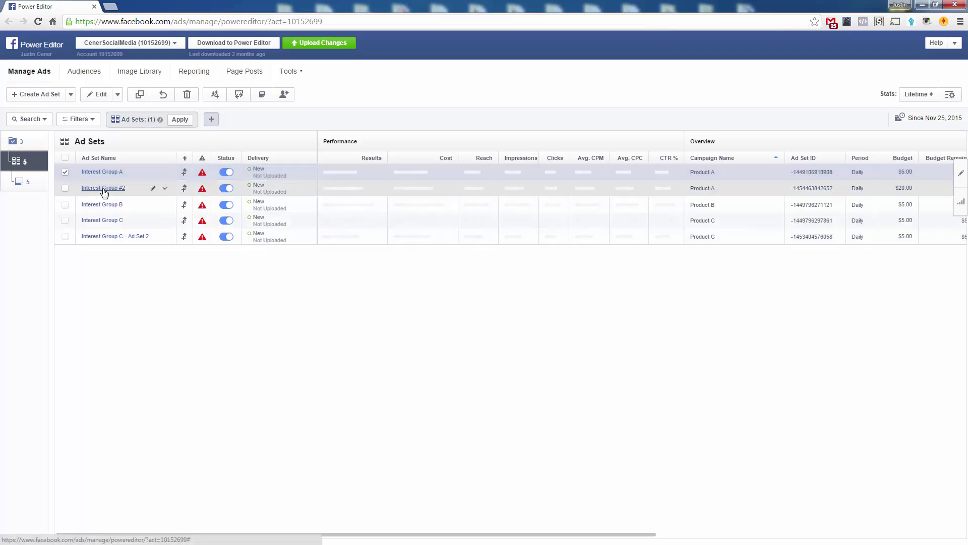
click(722, 193)
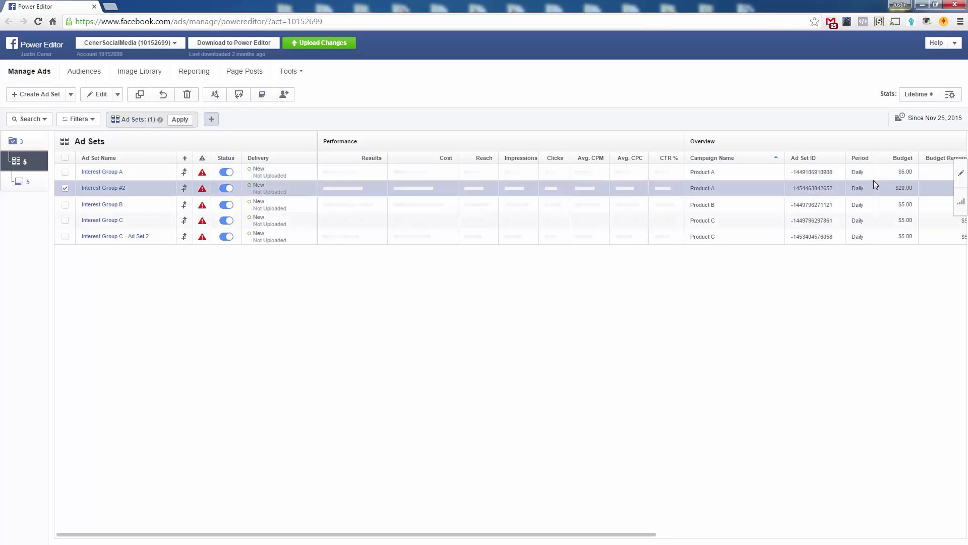
Step: Open the Interest Group #2 ad set editor and change its Daily Budget to 5
click(961, 176)
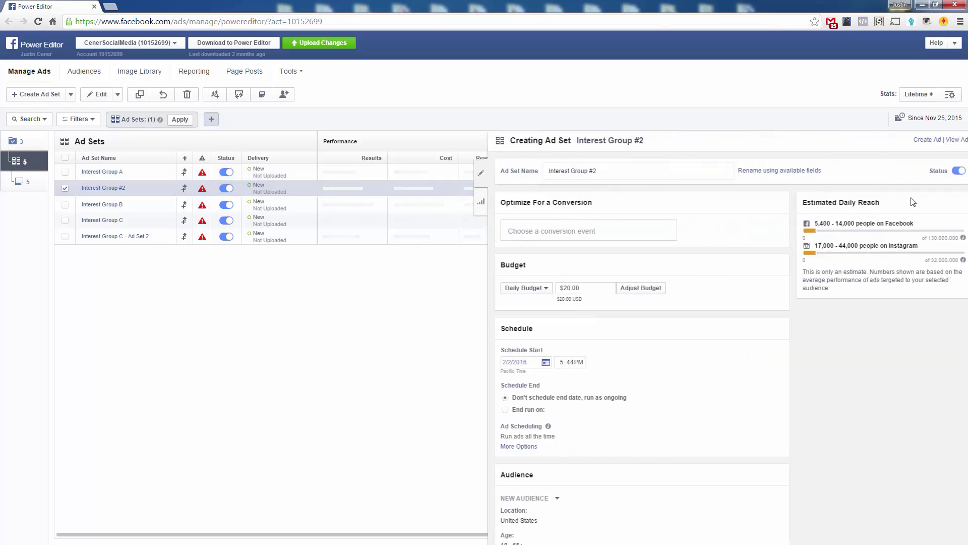
scroll(616, 376, down, 1)
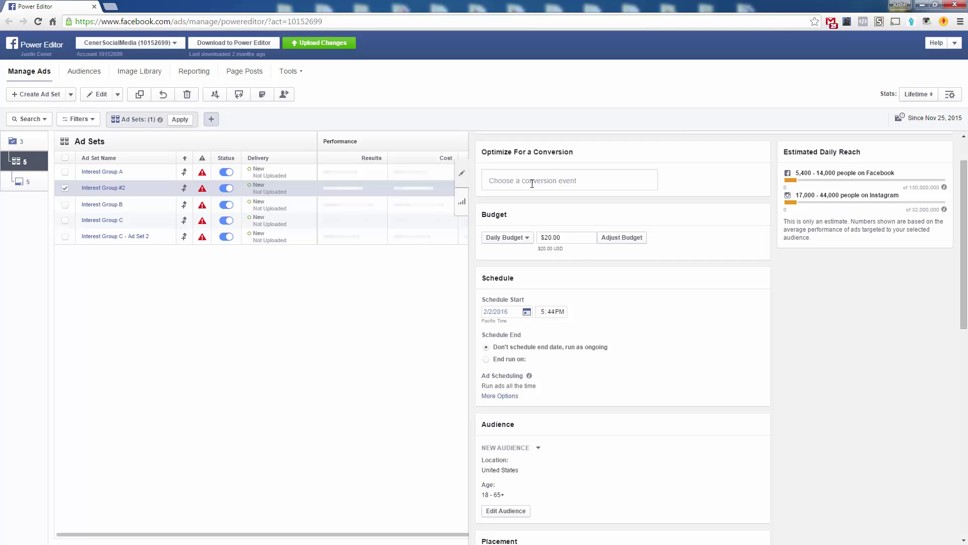
double_click(553, 237)
text(5)
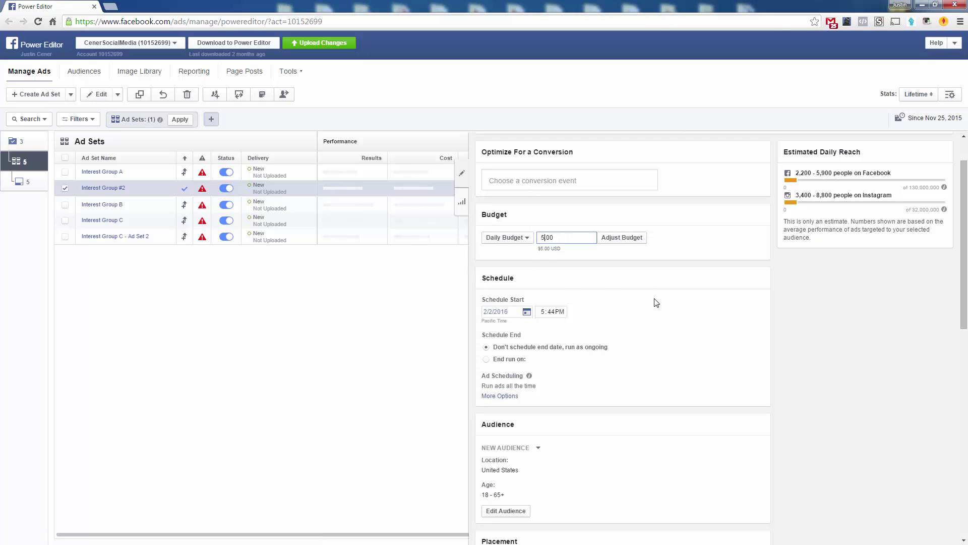
scroll(551, 357, down, 4)
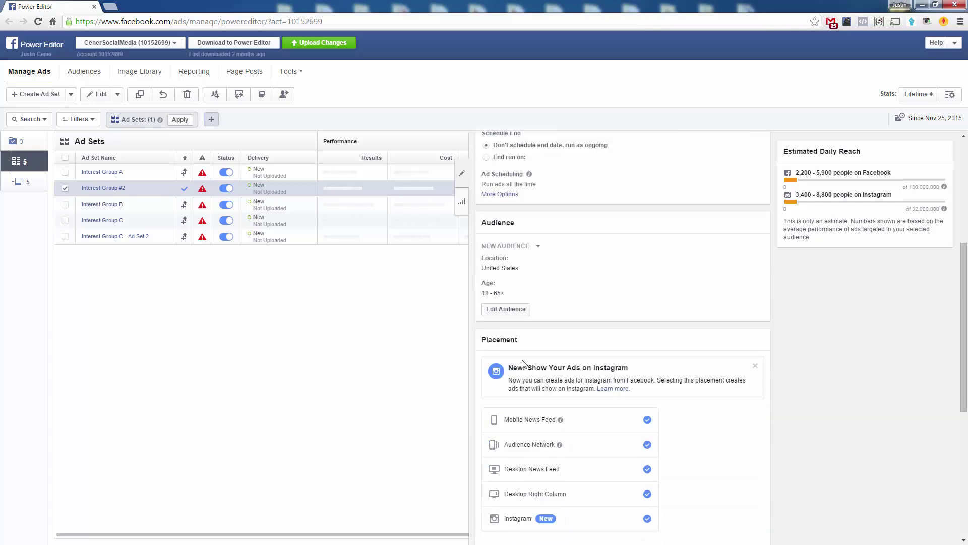
Step: Uncheck the Instagram and Audience Network placements, then bring up Edit Audience
scroll(593, 446, down, 1)
click(647, 468)
click(647, 394)
scroll(533, 368, up, 2)
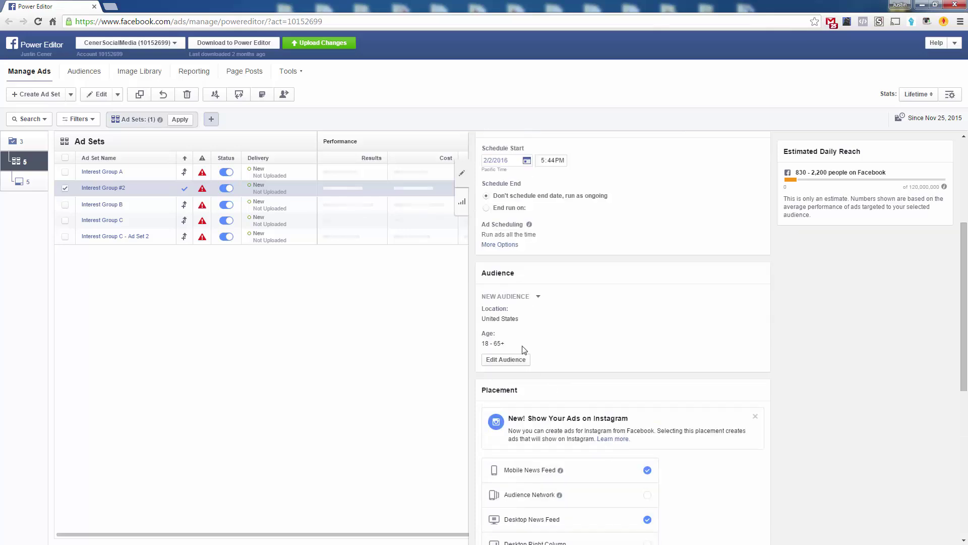
click(506, 359)
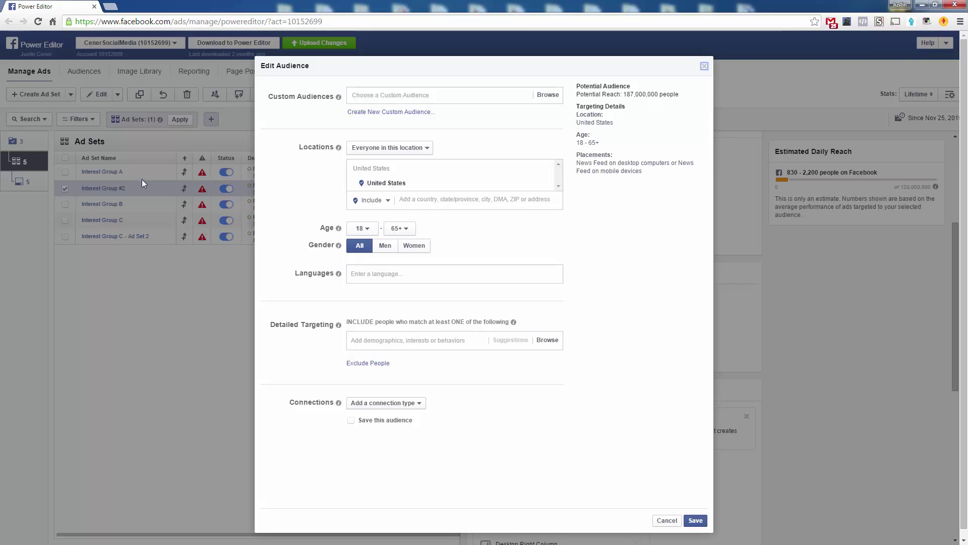
Step: Review the Detailed Targeting categories and save the audience unchanged as United States, 18–65+
click(405, 347)
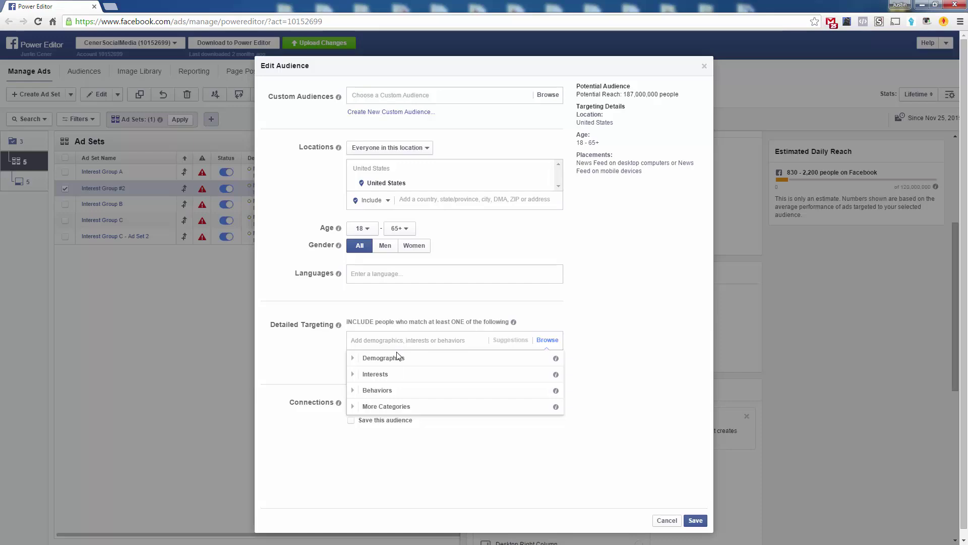
click(695, 520)
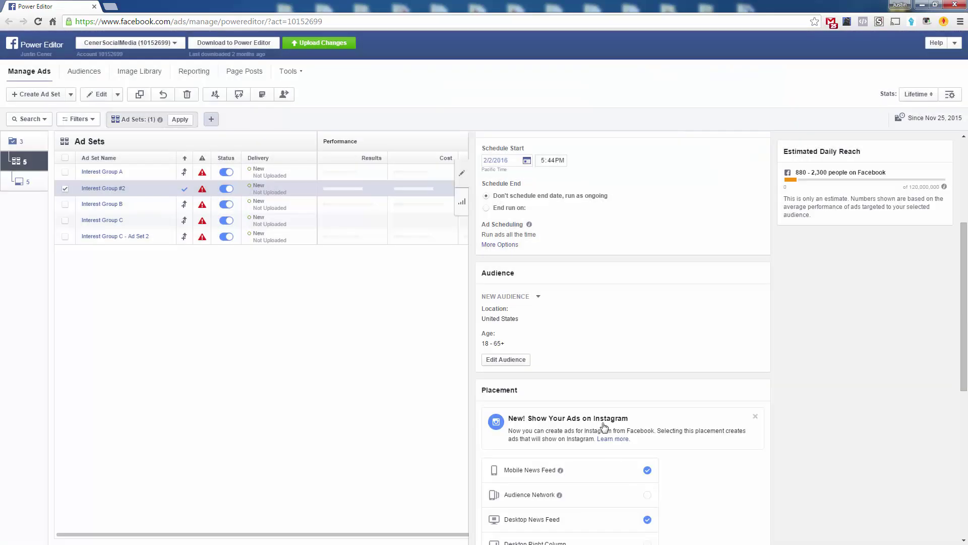
Step: Go to the Ads level, where Interest Group #2 is listed under Product A
scroll(600, 328, up, 4)
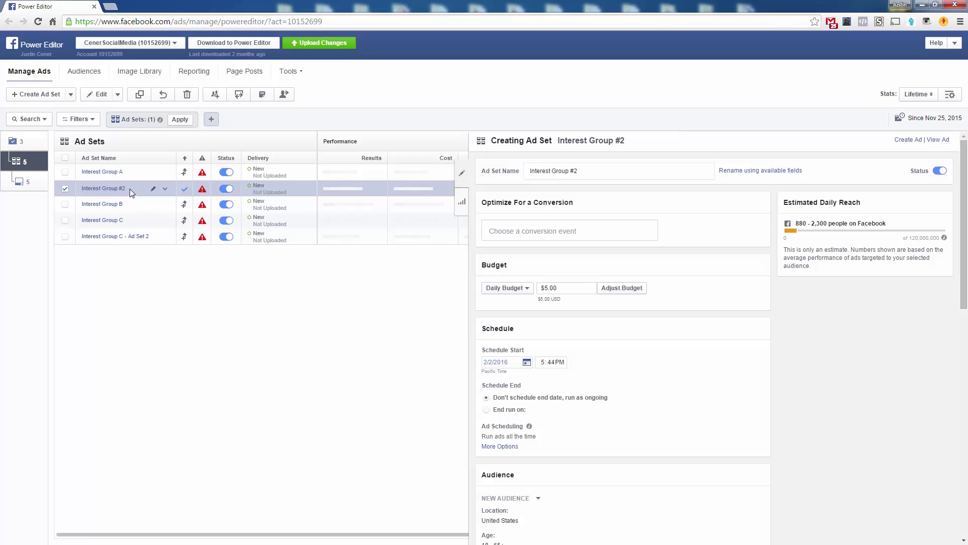
click(20, 186)
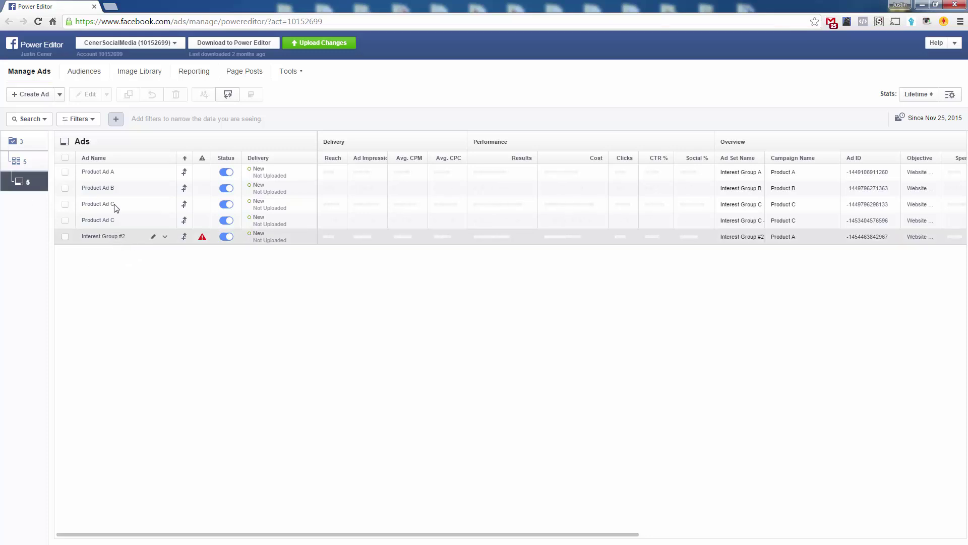
Step: Select the Interest Group #2 ad row and open it in the edit panel
click(126, 173)
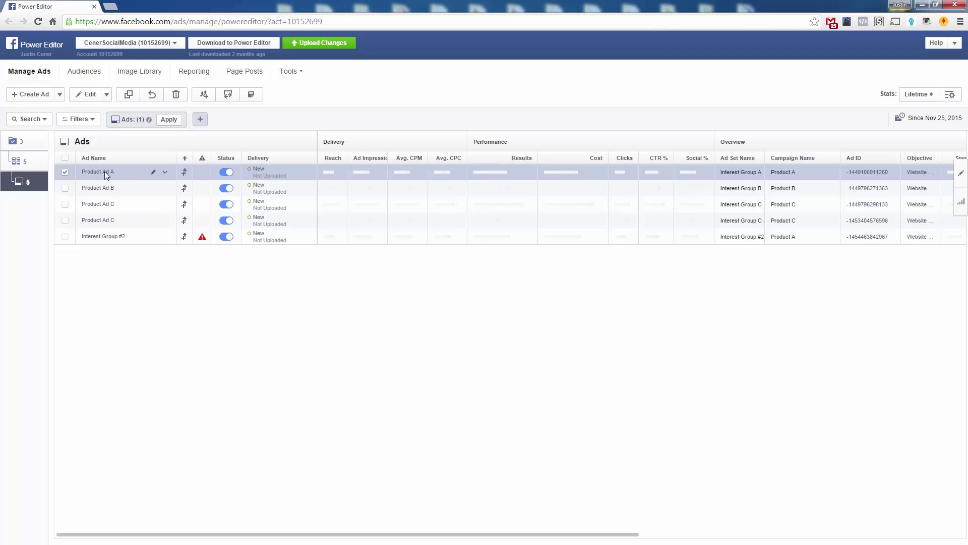
click(134, 240)
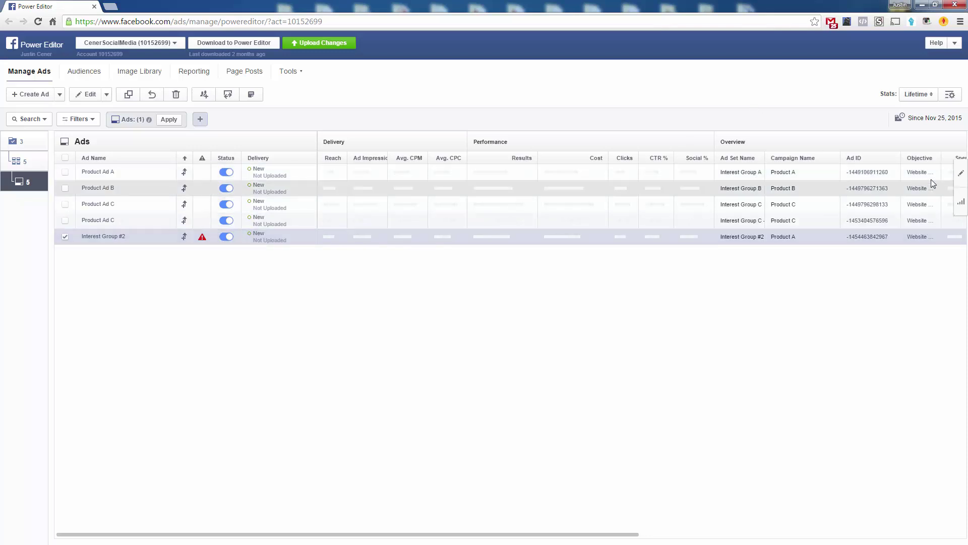
click(961, 173)
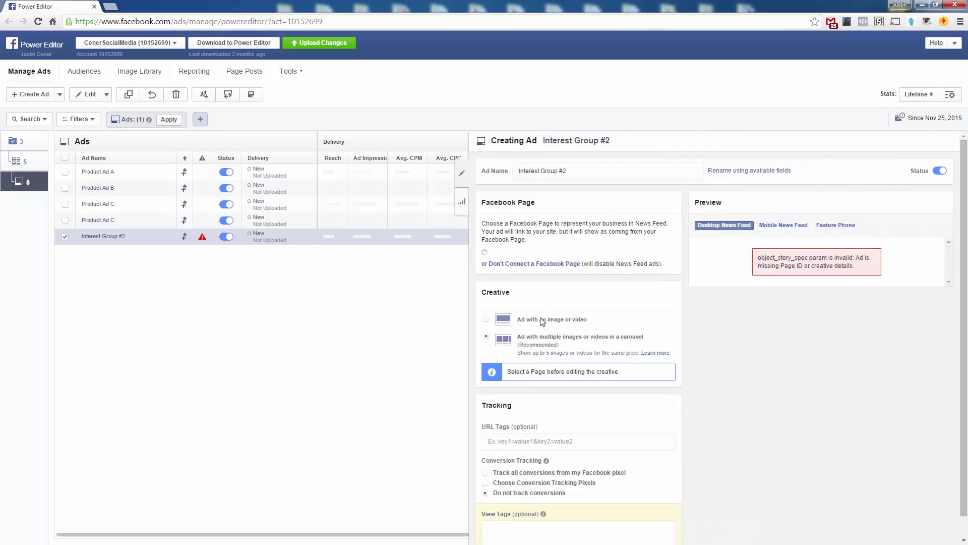
Step: Choose the Facebook Page and set the ad to use the existing Pencil Skirt post
click(511, 267)
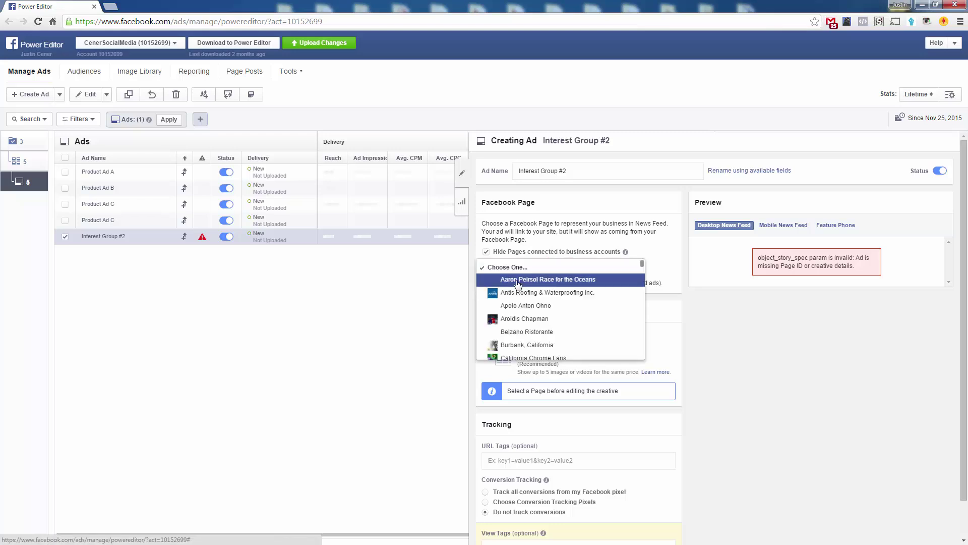
click(519, 280)
click(556, 309)
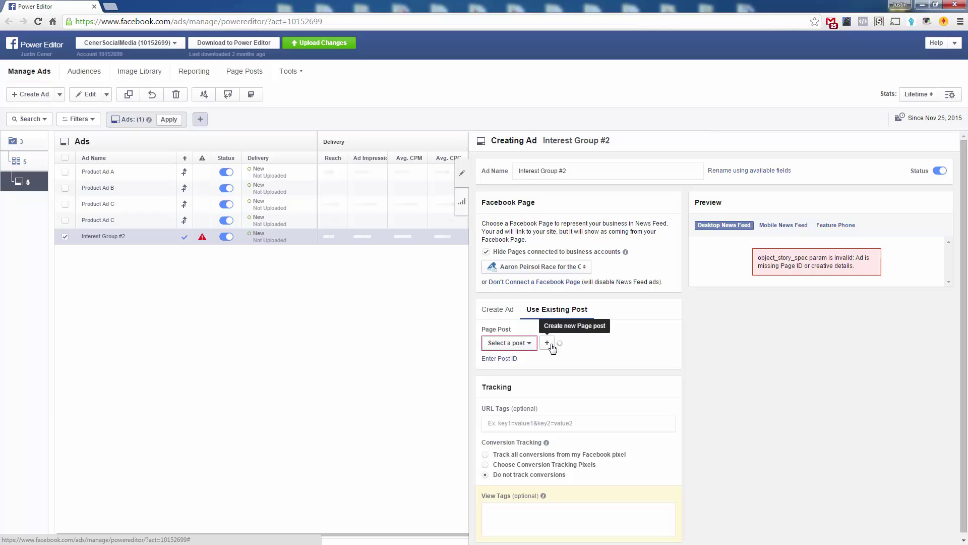
click(520, 352)
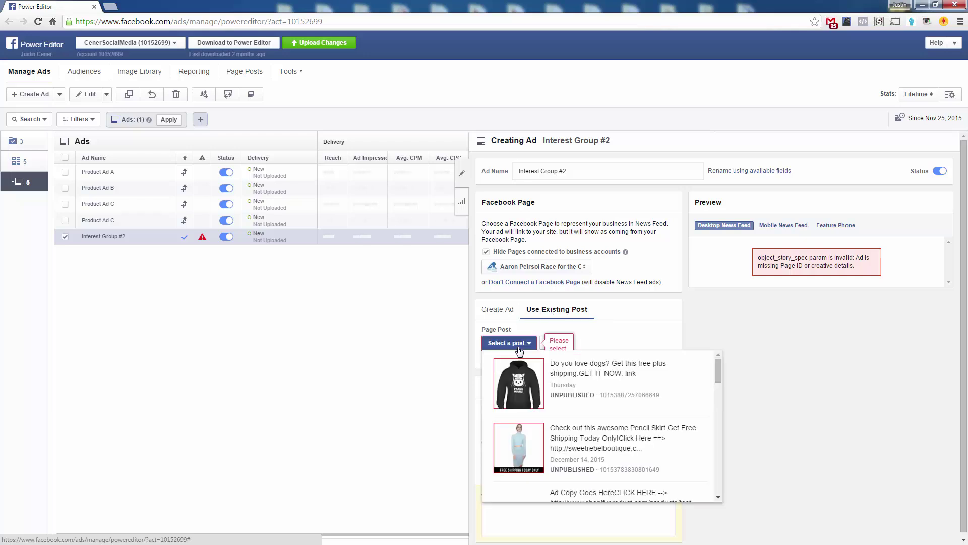
click(553, 443)
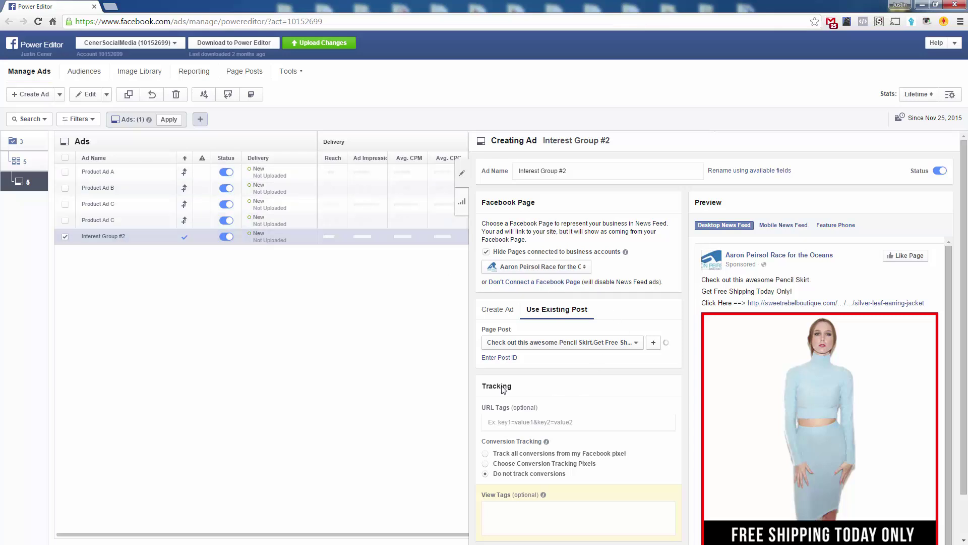
scroll(513, 427, down, 1)
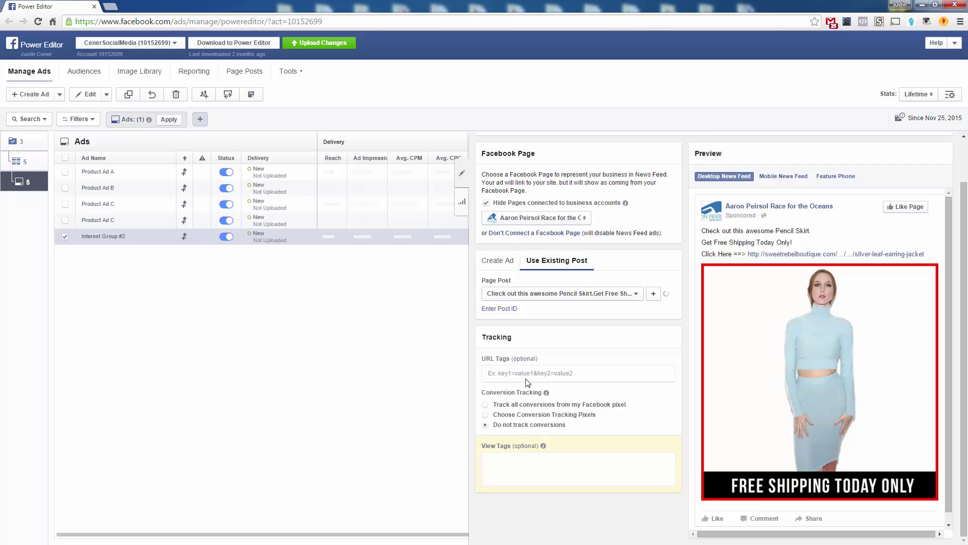
scroll(591, 439, up, 1)
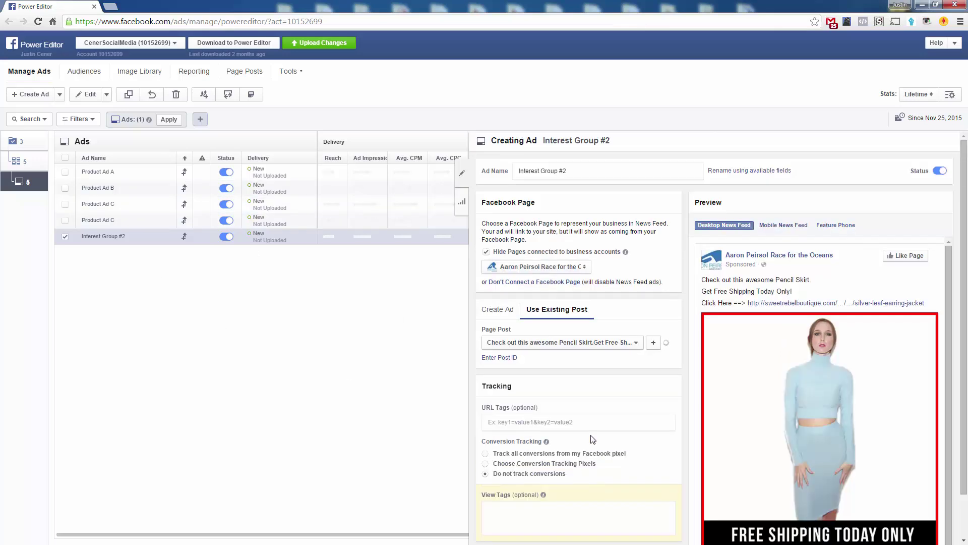
click(554, 425)
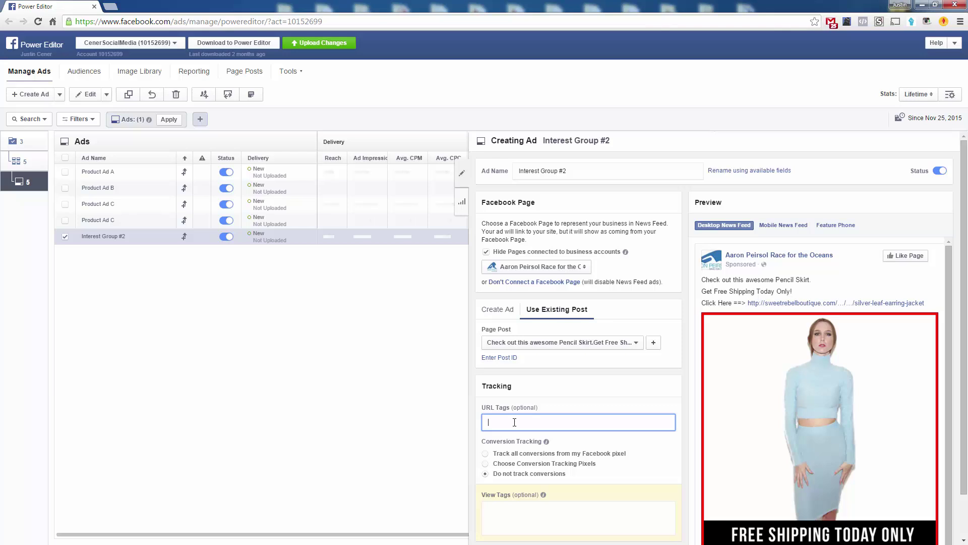
drag(507, 407, 552, 407)
click(552, 407)
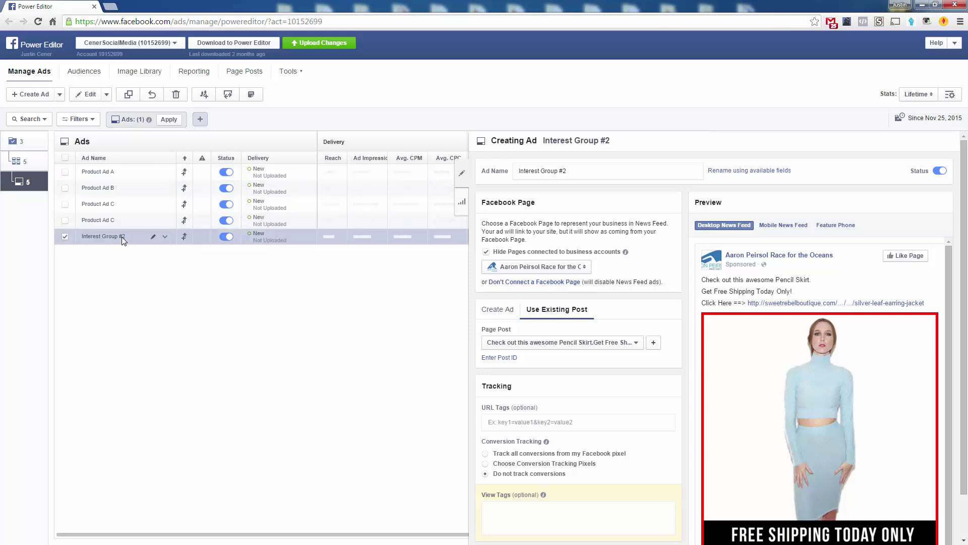
Step: Drill from Campaigns into Product A and list its ads, Product Ad A and Interest Group #2
click(13, 140)
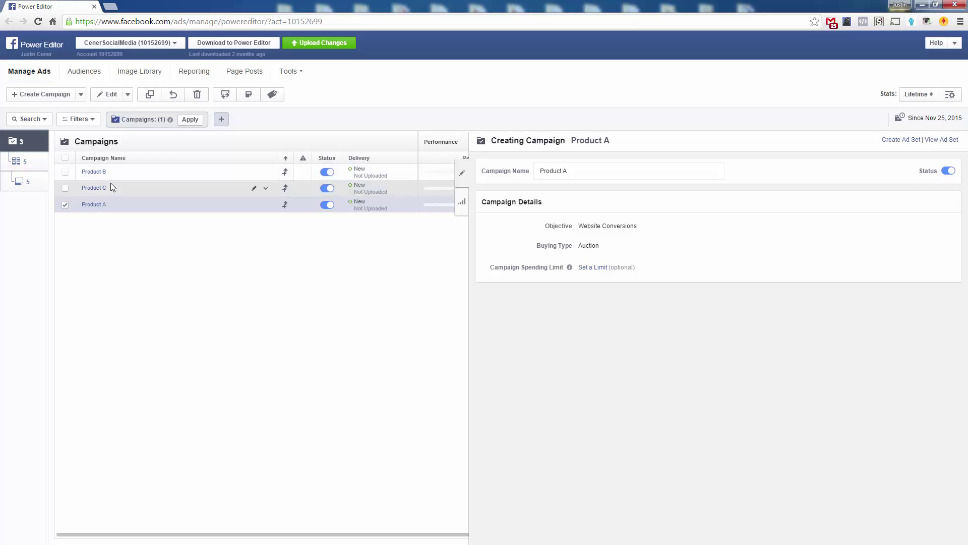
click(95, 205)
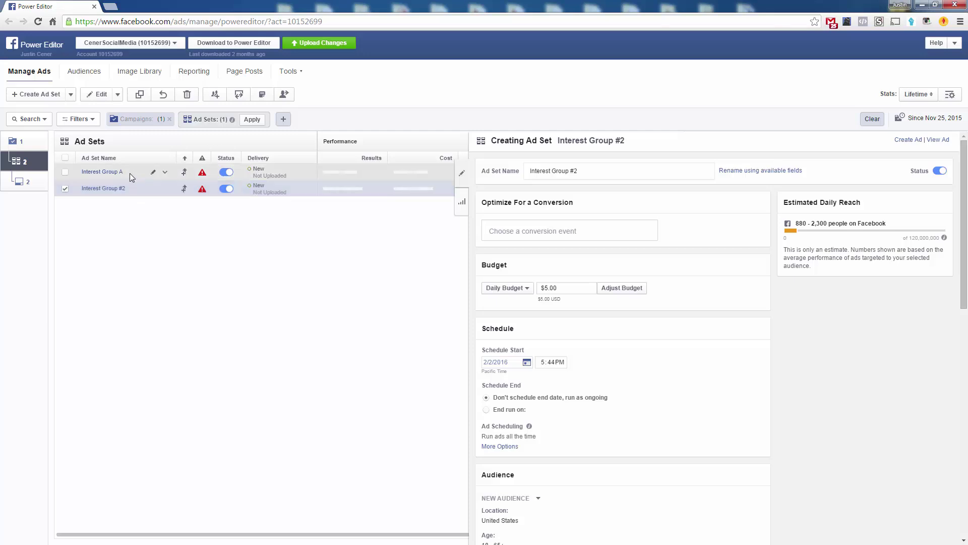
click(30, 184)
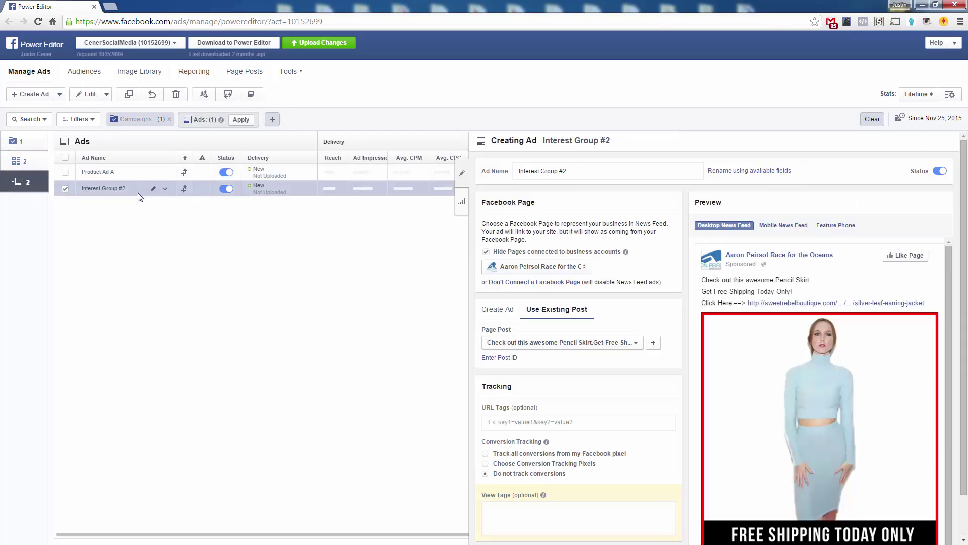
scroll(756, 371, down, 2)
scroll(766, 400, up, 2)
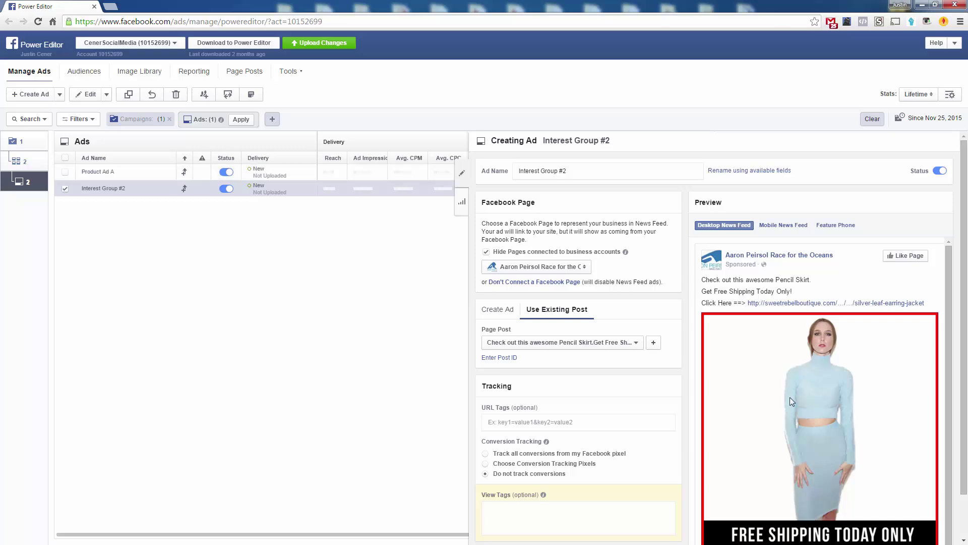
scroll(806, 444, down, 2)
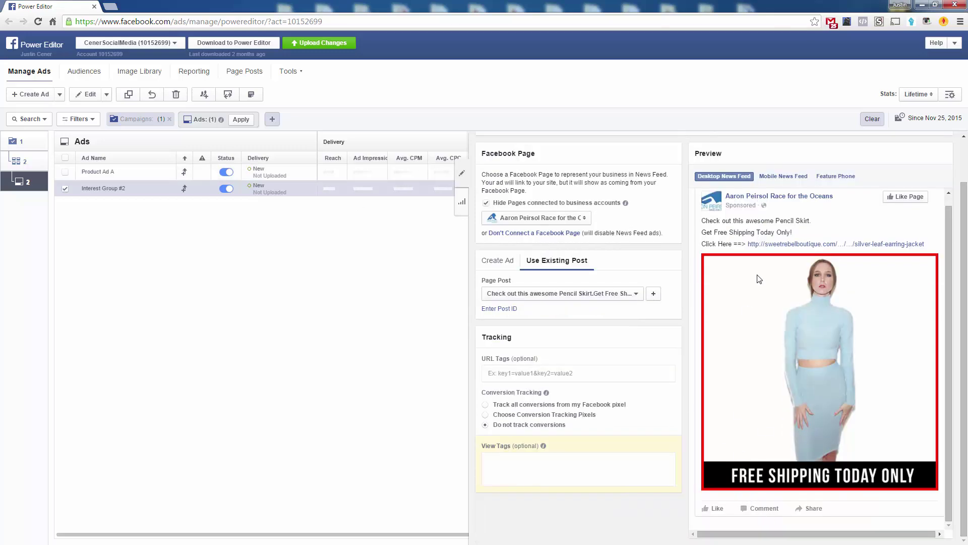
scroll(724, 266, up, 2)
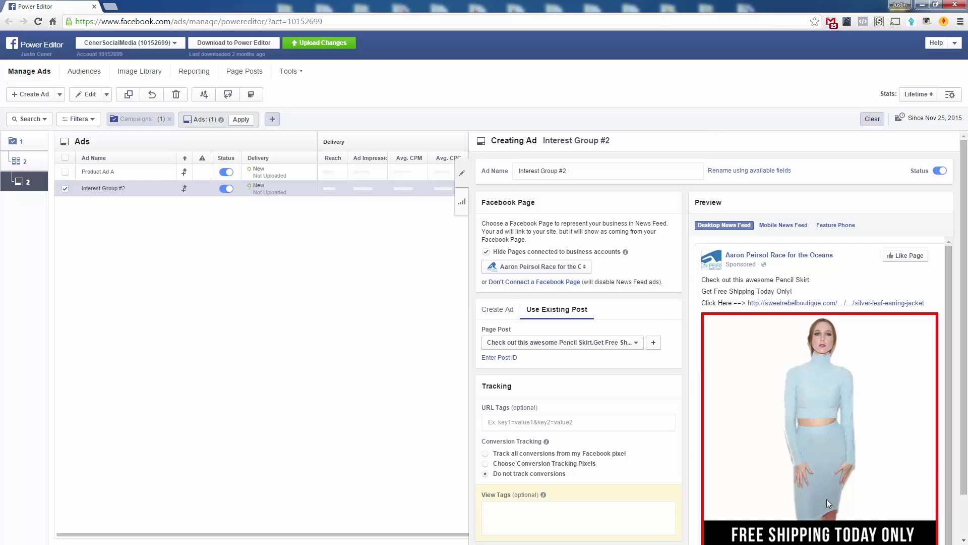